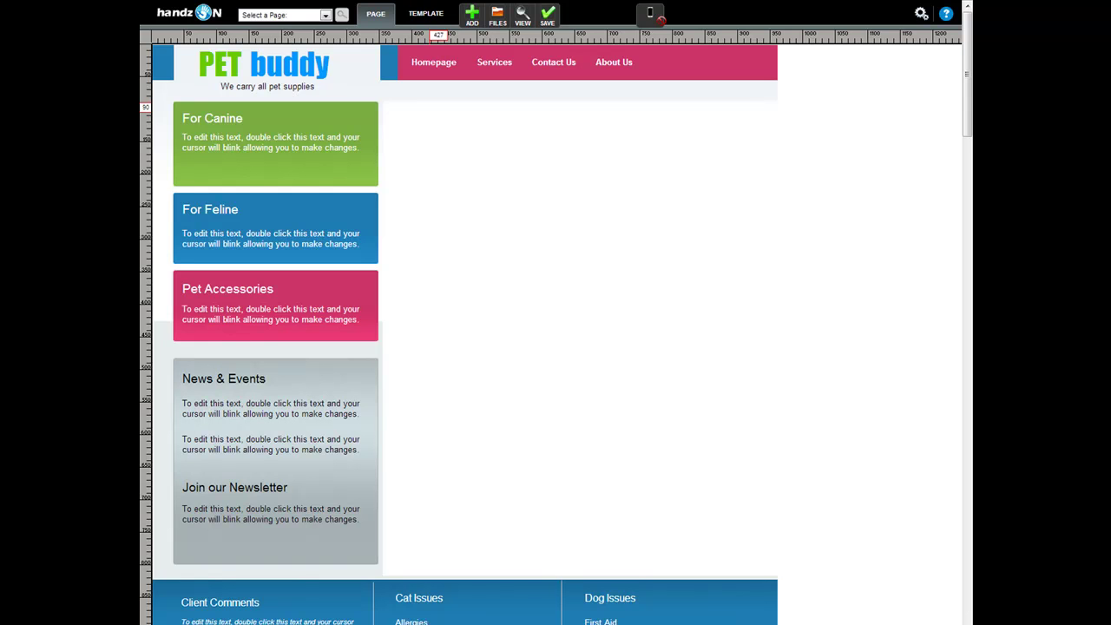
Add a thumbnail gallery holding ACF7B.jpg, the smiling woman photo, and resize it to 587×435
click(472, 14)
click(579, 47)
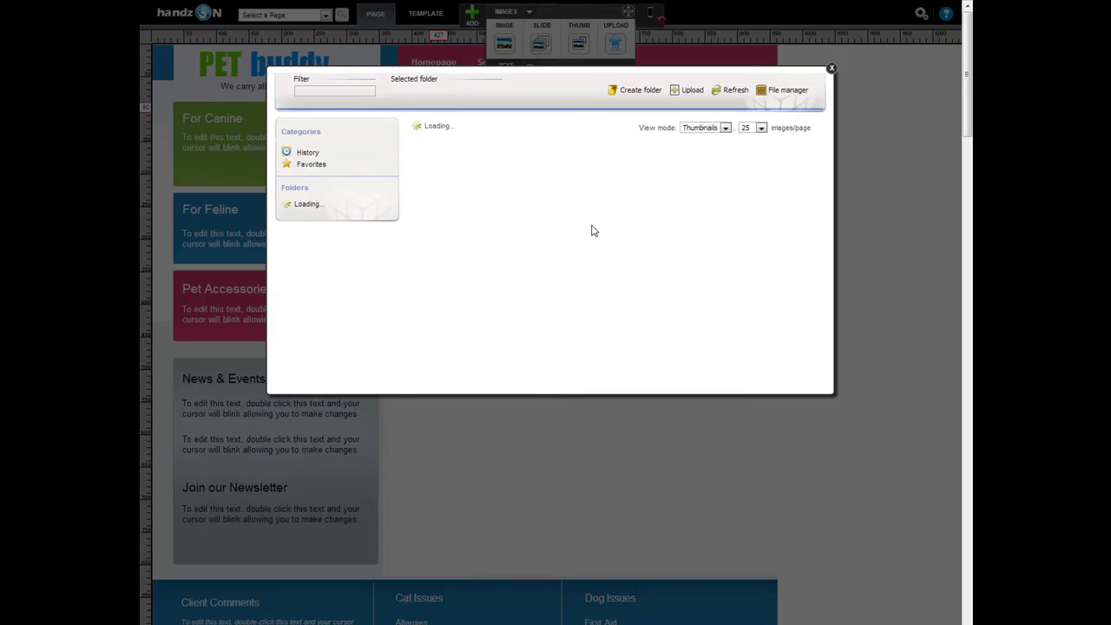
click(459, 185)
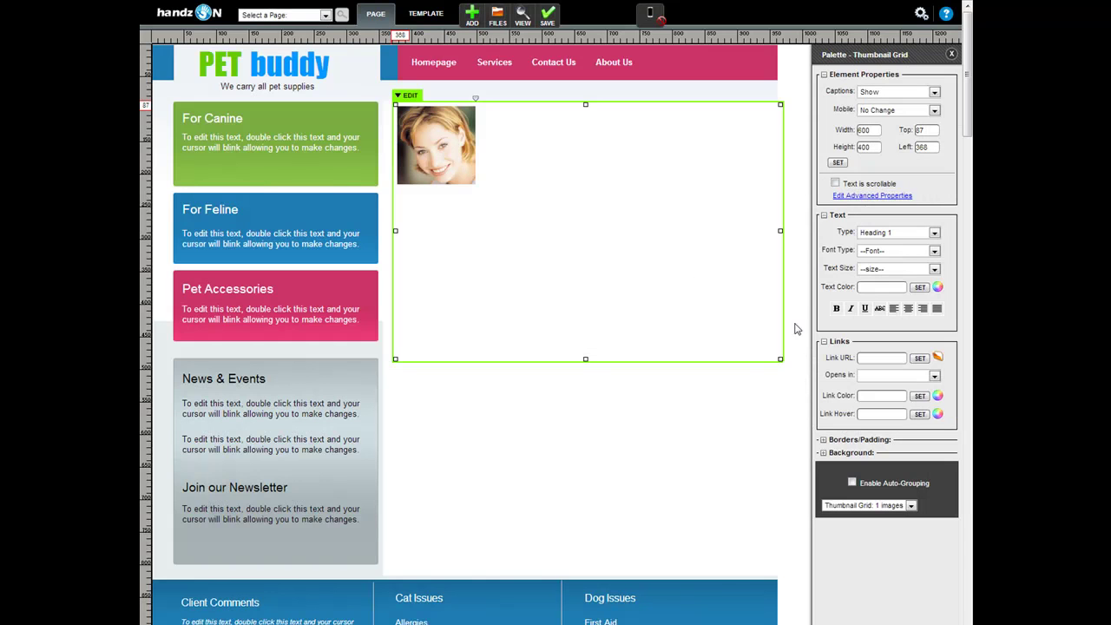
drag(779, 358, 772, 383)
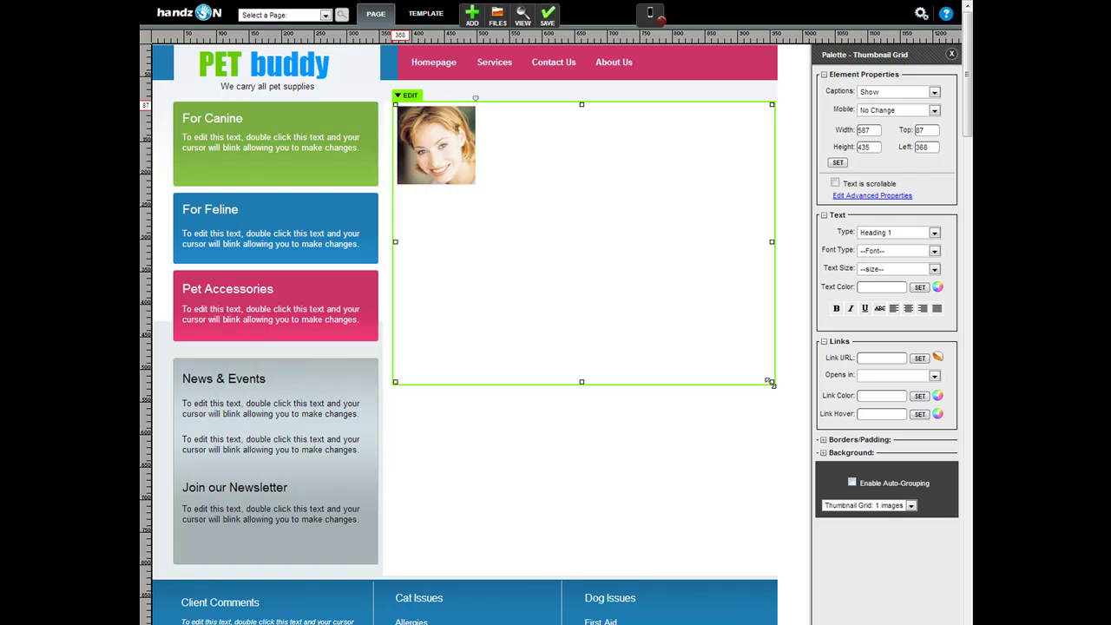
click(523, 14)
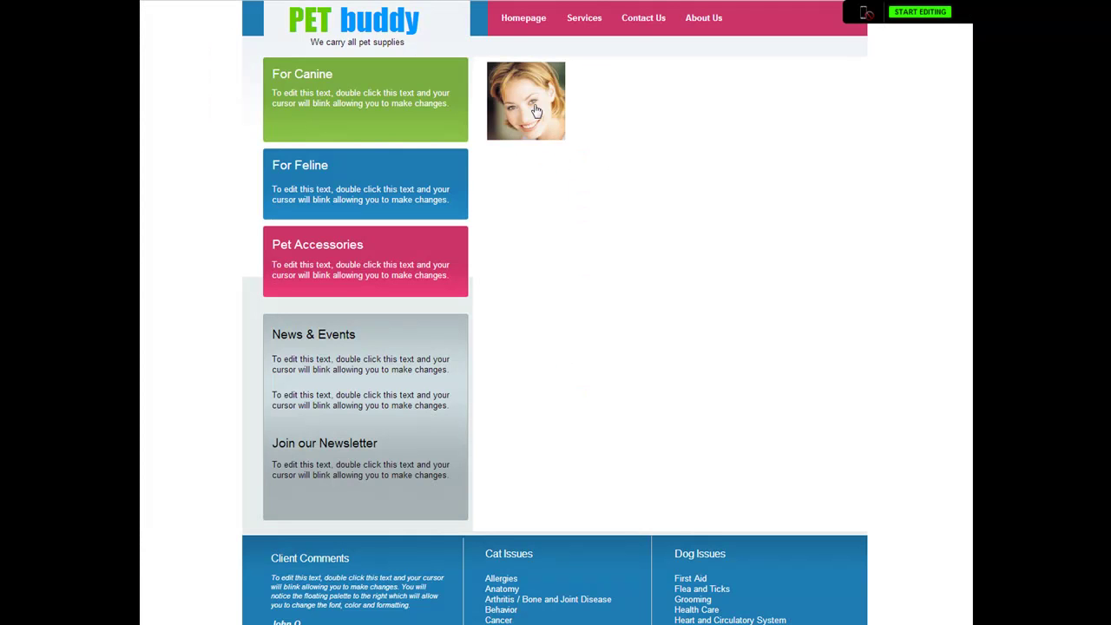
click(537, 111)
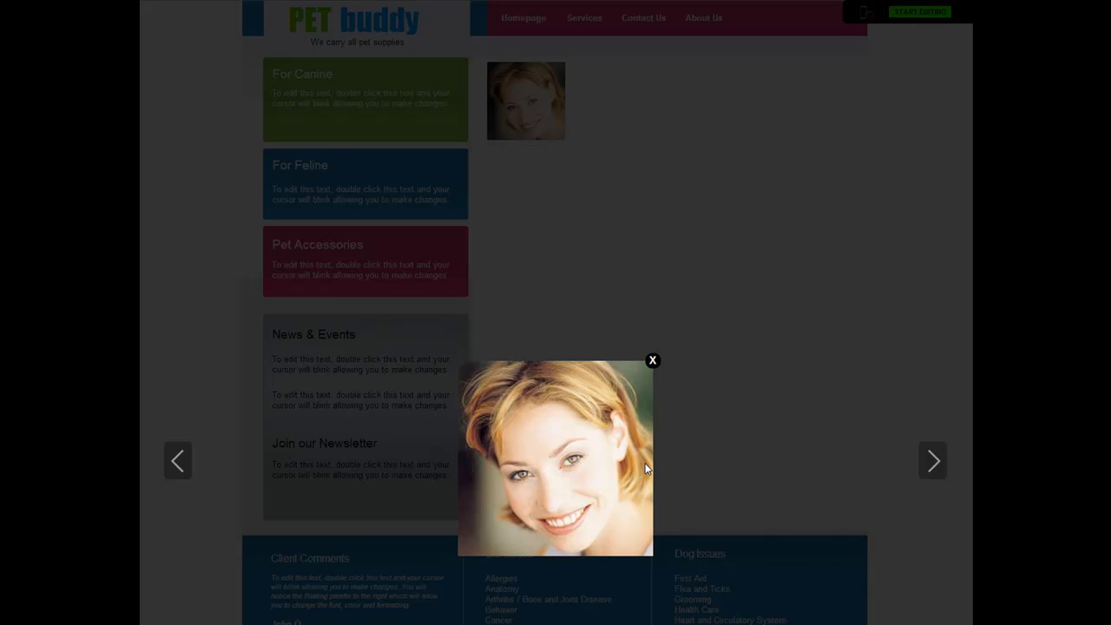
click(653, 360)
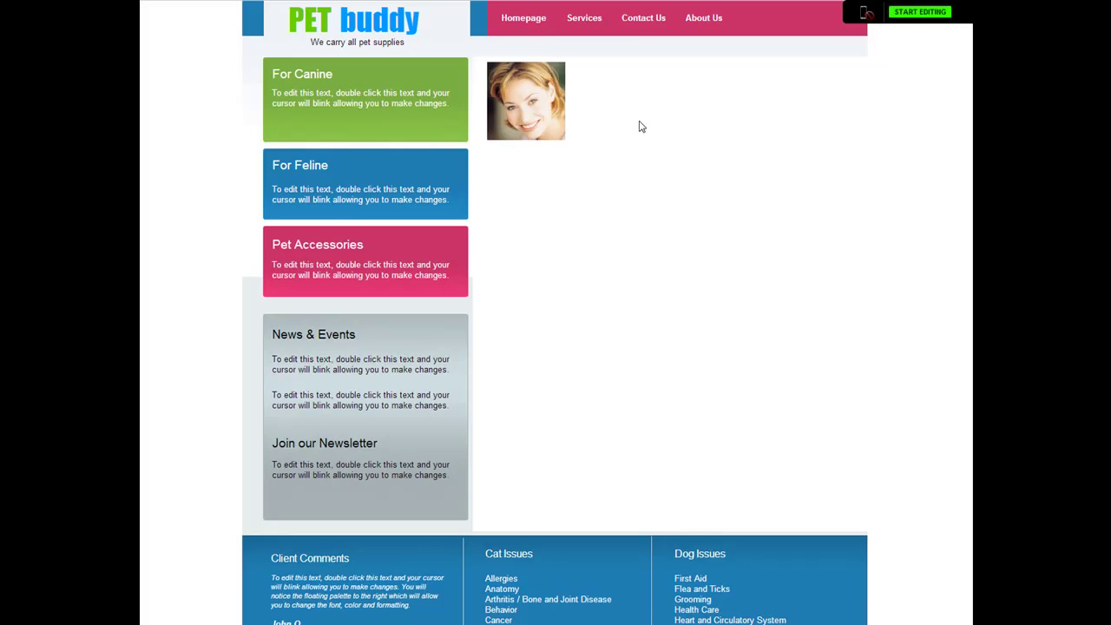
click(921, 12)
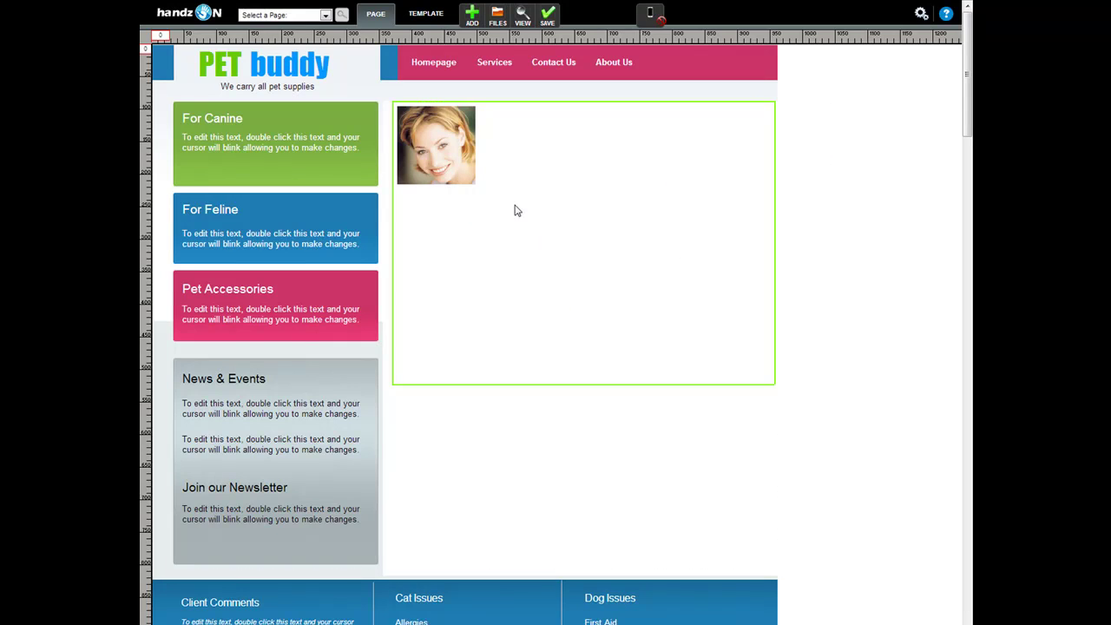
Add the group, woman-with-coffee and two-laughing-women photos to the gallery
double_click(511, 159)
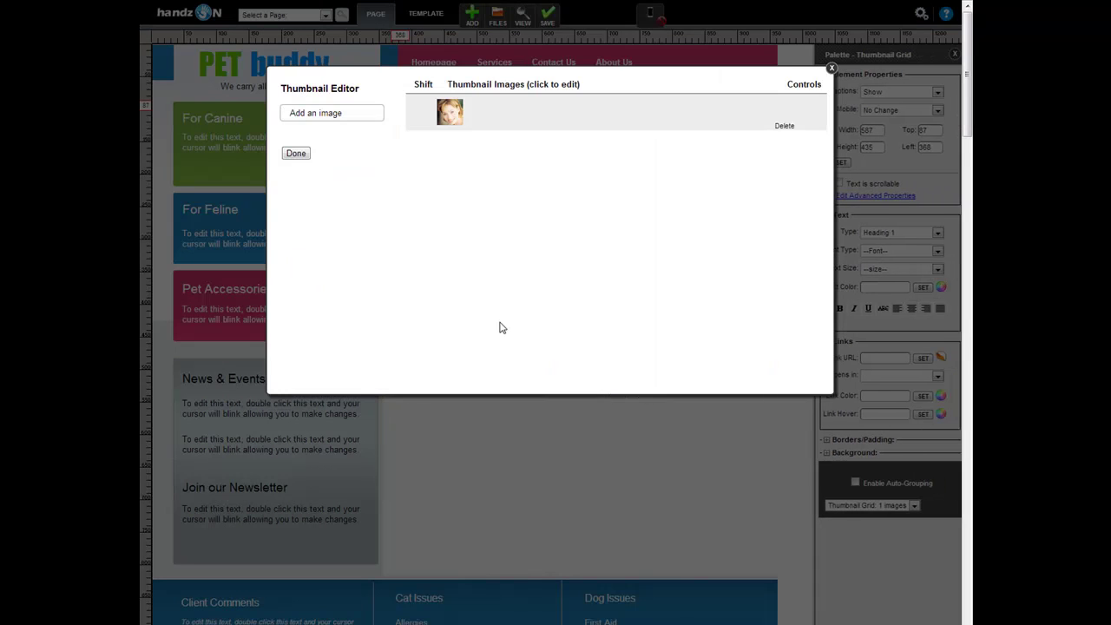
click(314, 114)
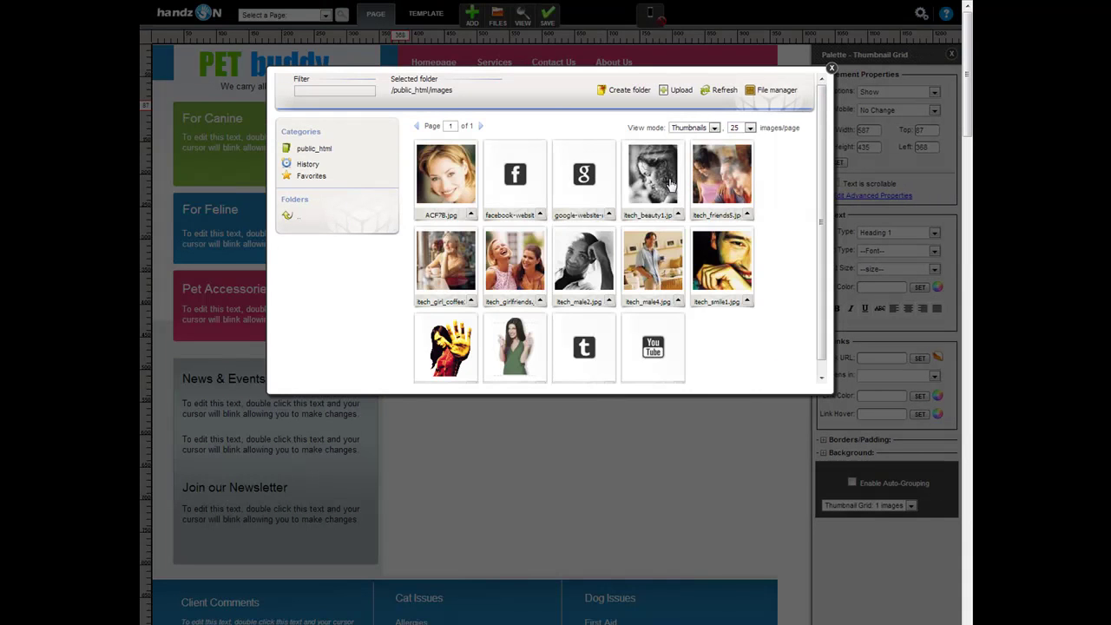
click(660, 187)
click(309, 115)
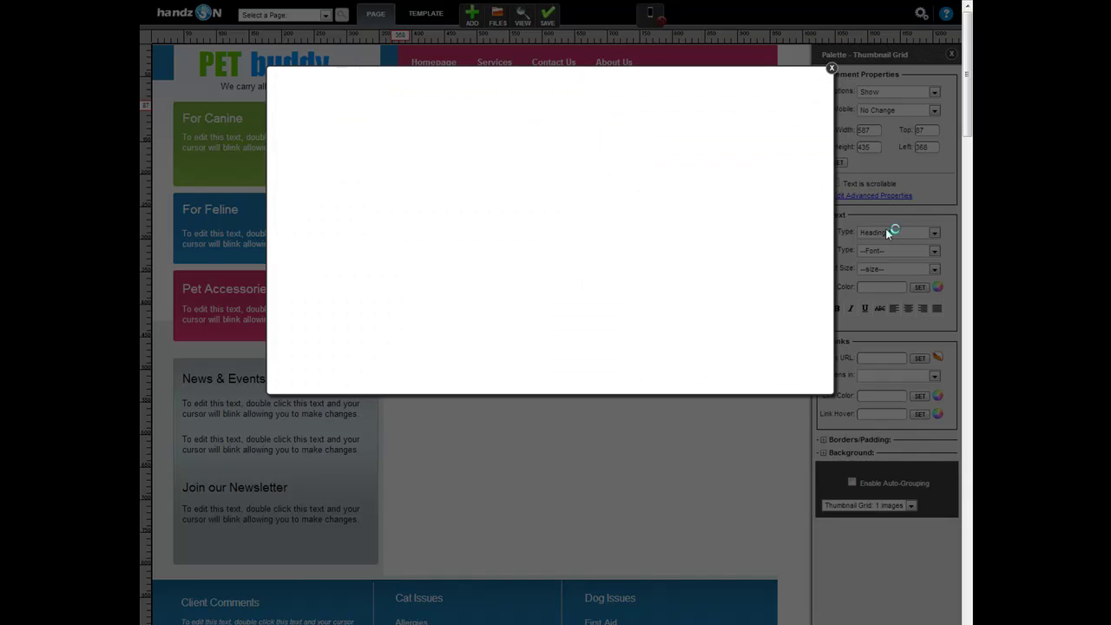
click(440, 259)
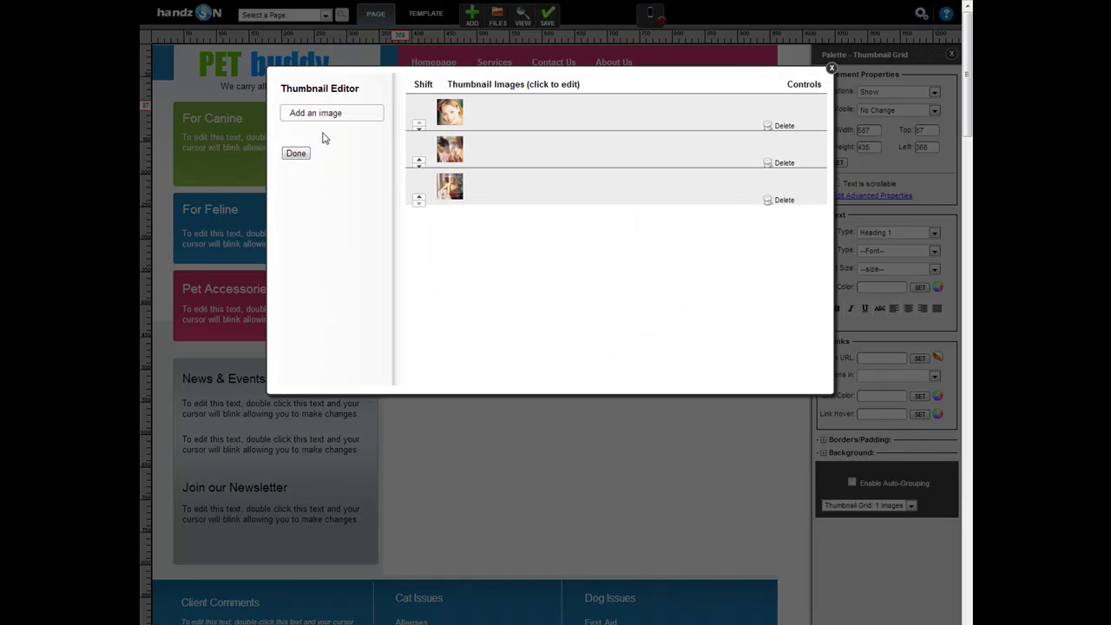
click(326, 118)
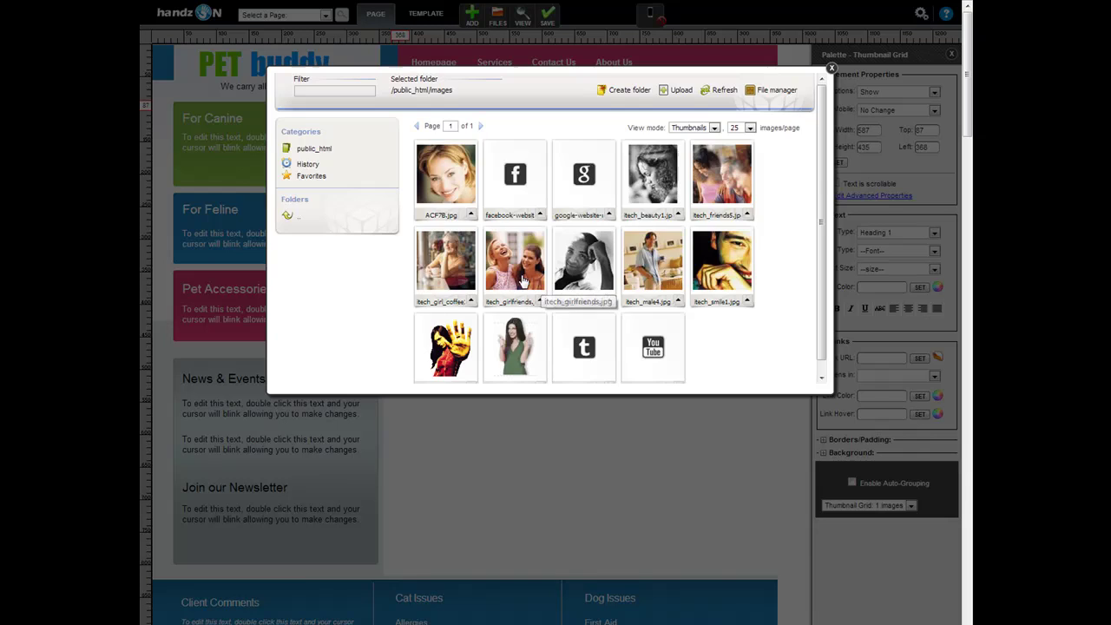
click(444, 262)
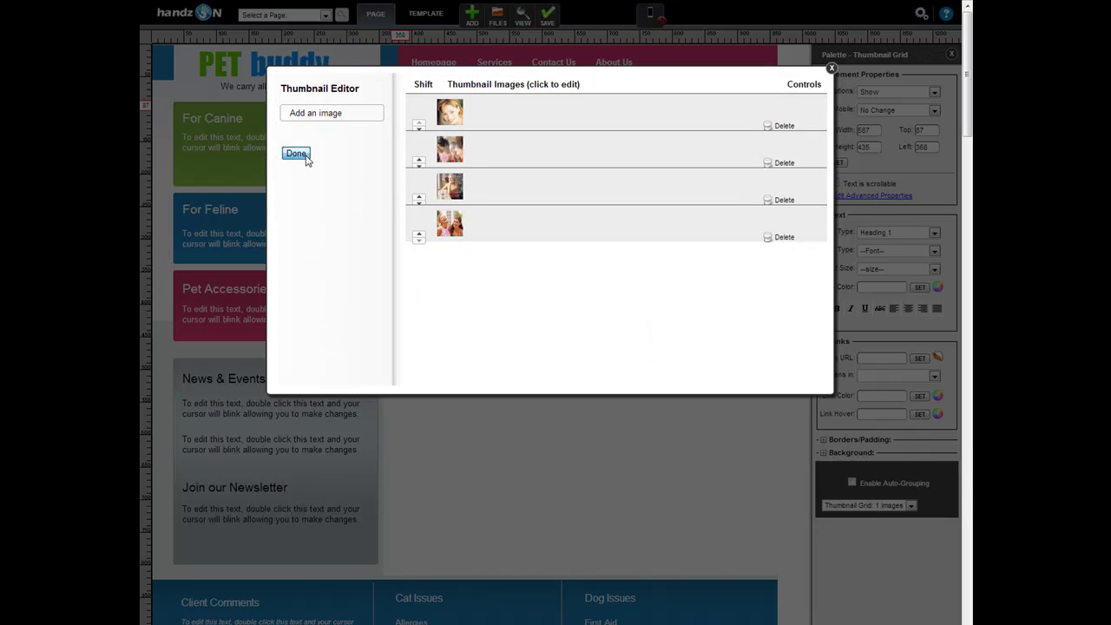
click(296, 153)
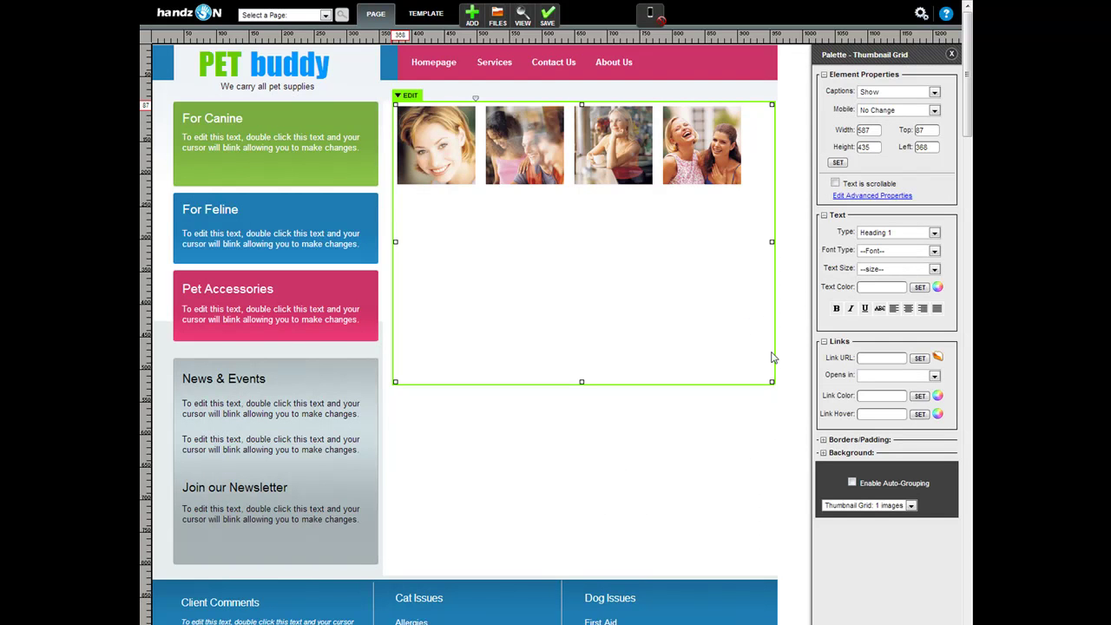
Resize the gallery and enlarge its thumbnails into a 2×2 grid, nudged right and down
mouse_move(771, 382)
mouse_down()
mouse_move(572, 423)
mouse_move(460, 489)
mouse_move(607, 424)
mouse_up()
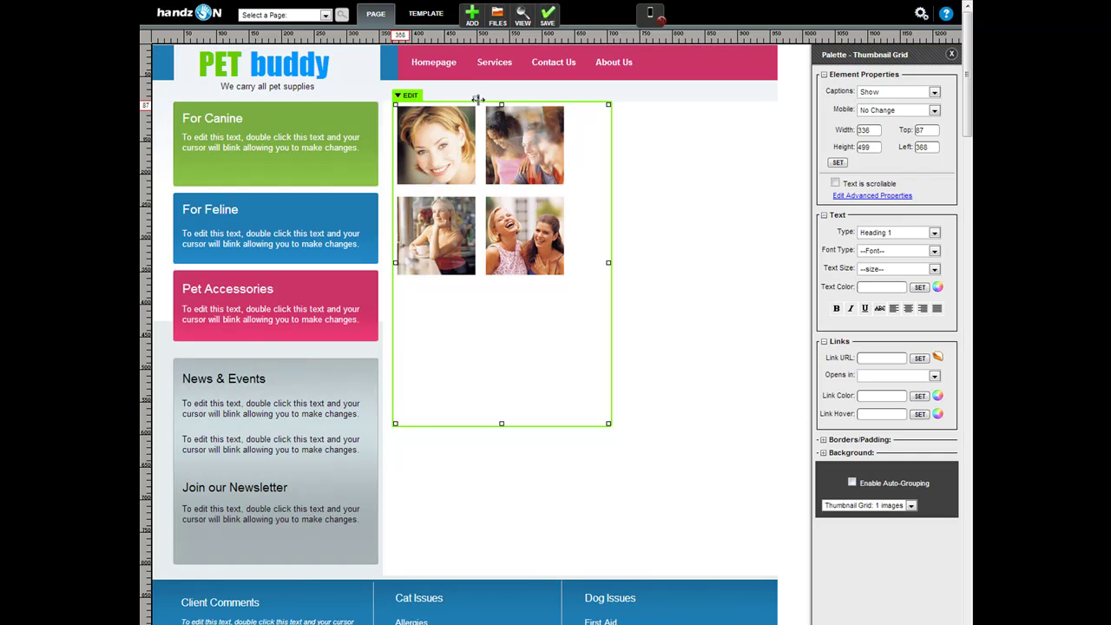
drag(479, 97, 493, 97)
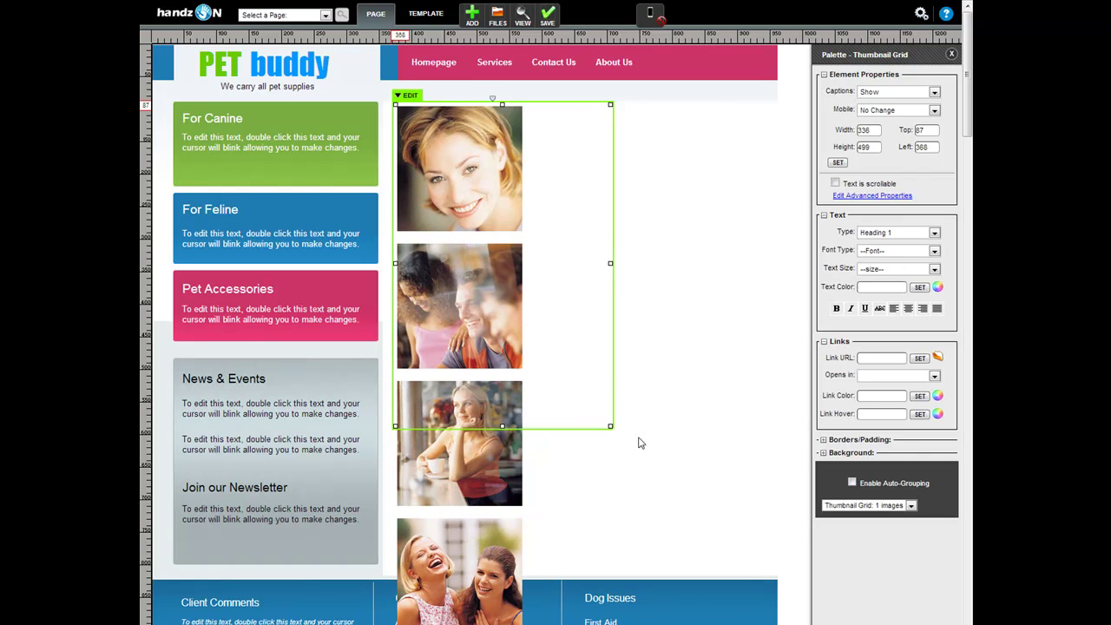
drag(610, 424, 779, 475)
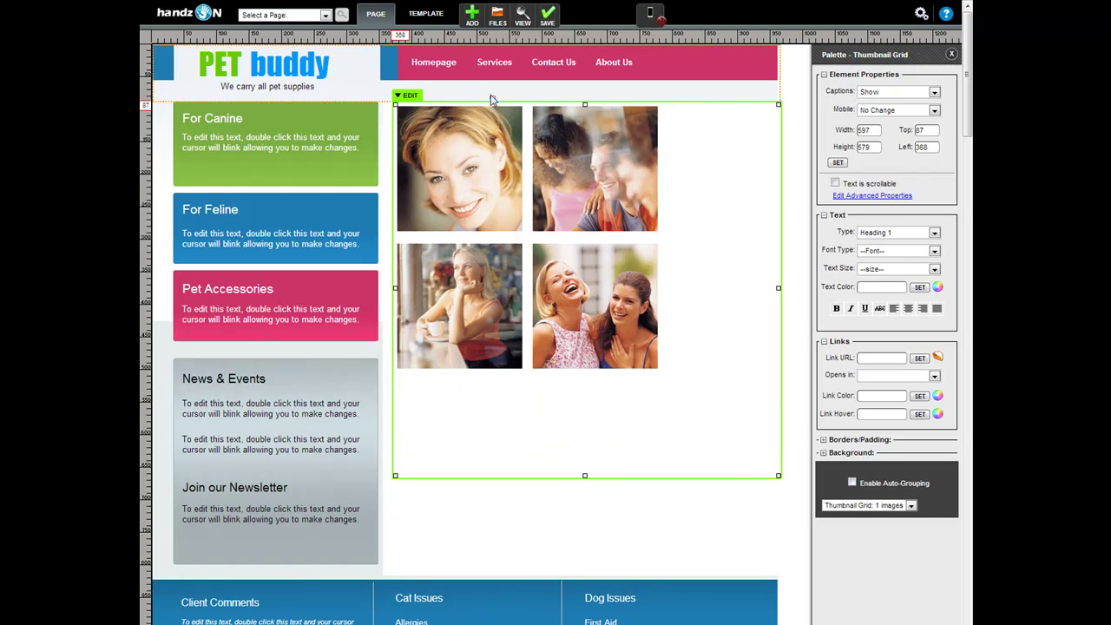
mouse_move(493, 97)
mouse_down()
mouse_move(507, 96)
mouse_move(493, 98)
mouse_up()
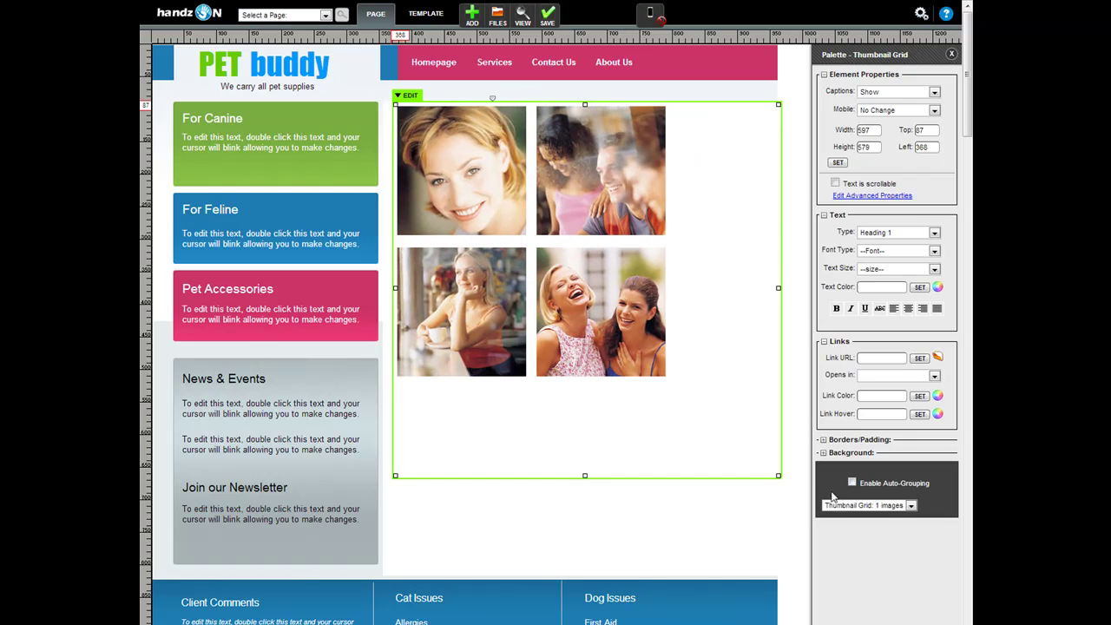
mouse_move(778, 475)
mouse_down()
mouse_move(679, 434)
mouse_move(691, 419)
mouse_up()
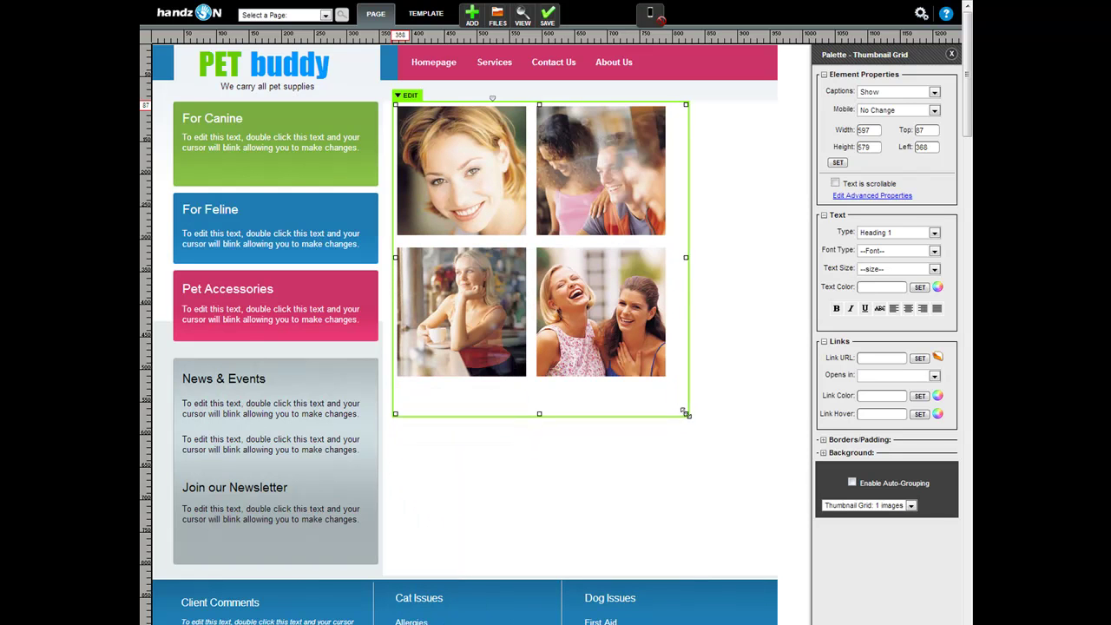
drag(614, 396, 660, 406)
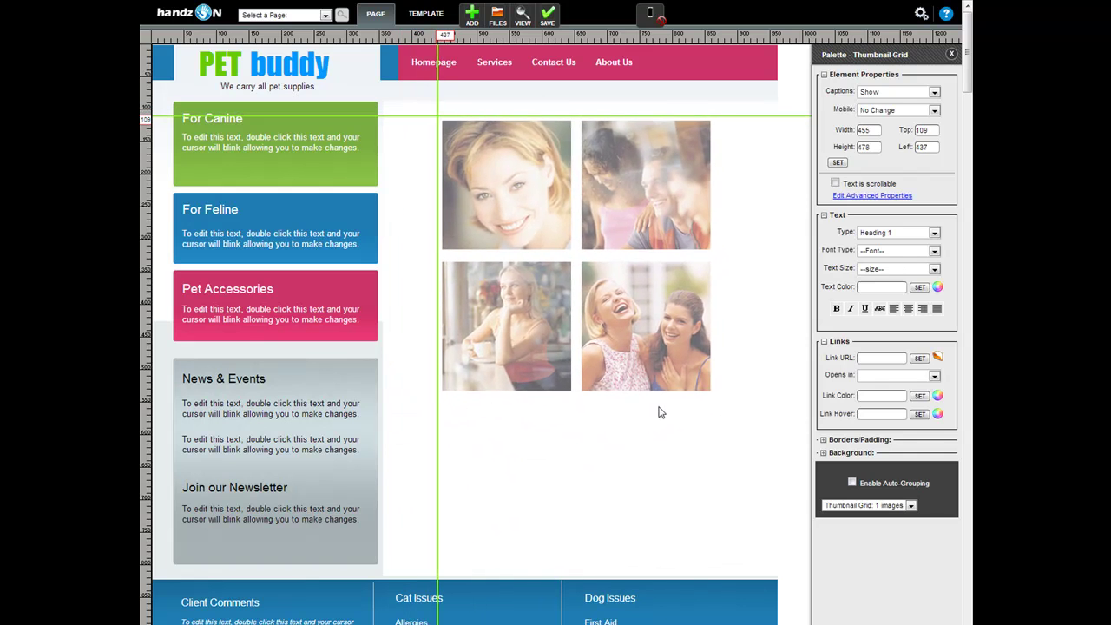
click(756, 269)
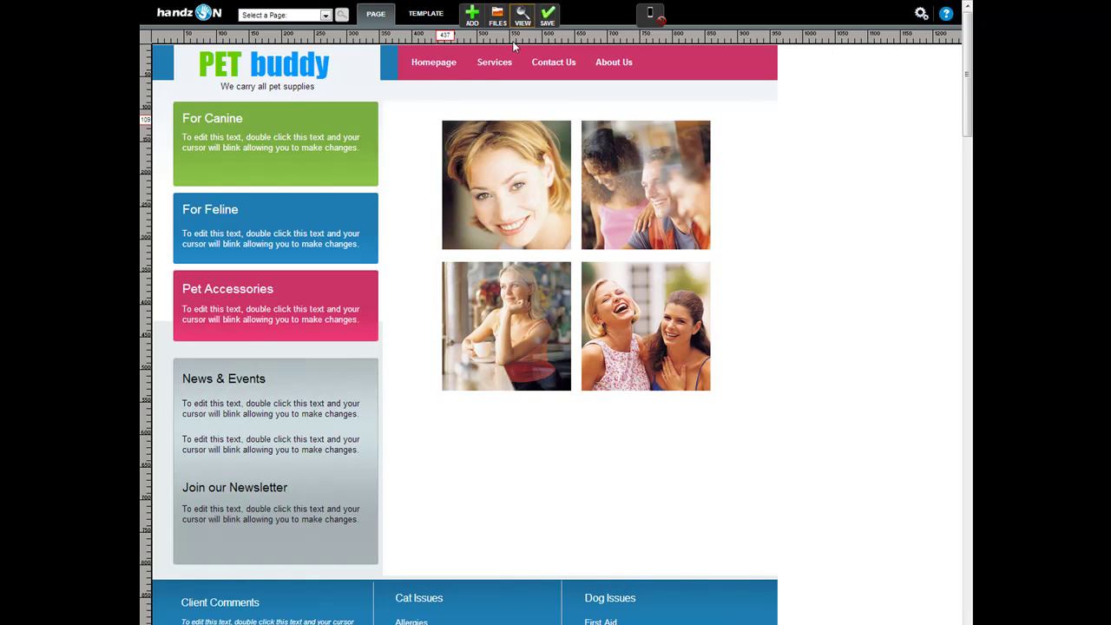
Preview the page, open the smiling woman photo in the lightbox, then advance to the group photo
click(523, 13)
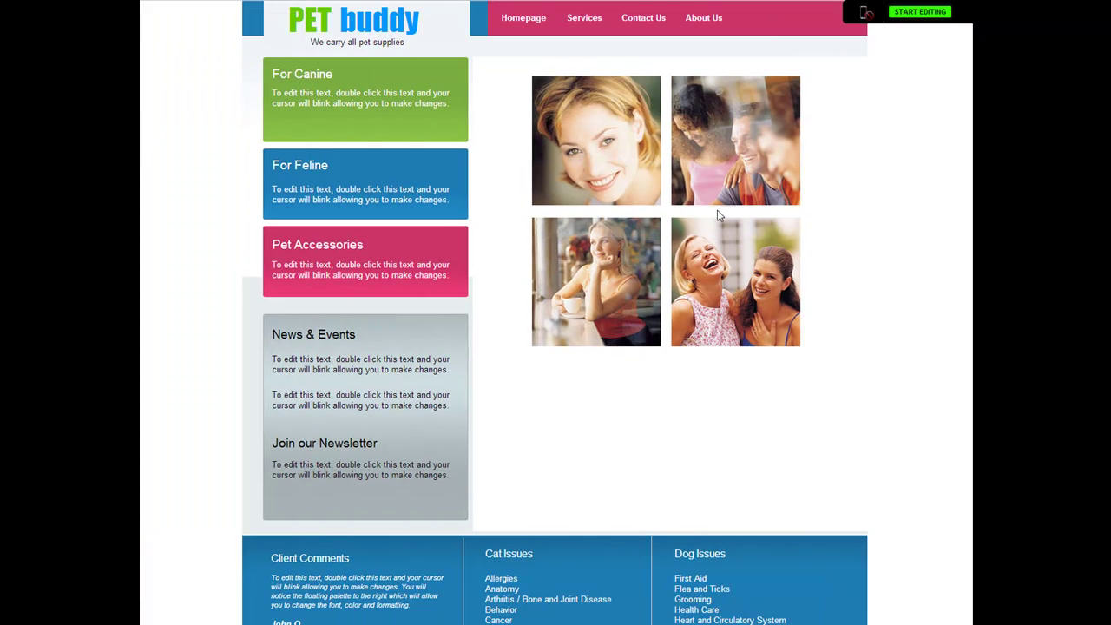
click(617, 154)
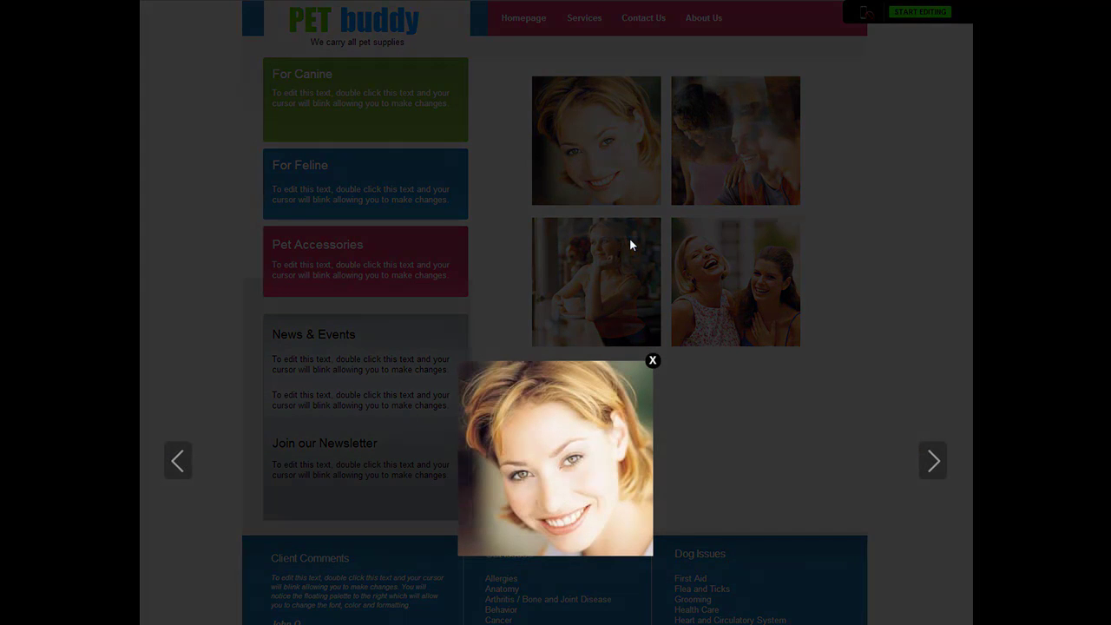
click(933, 460)
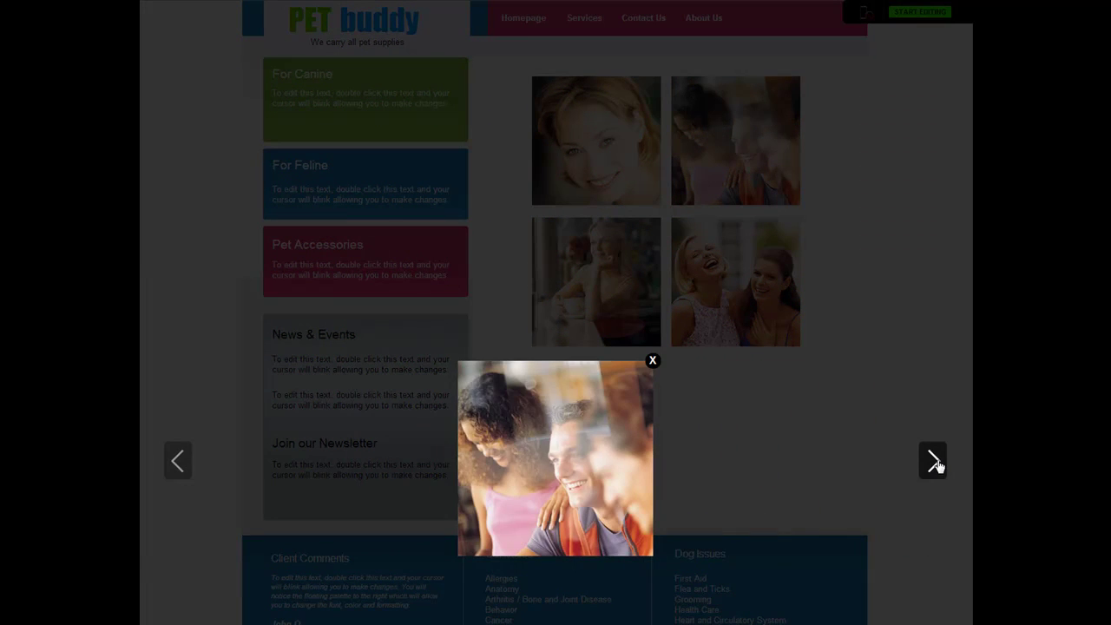